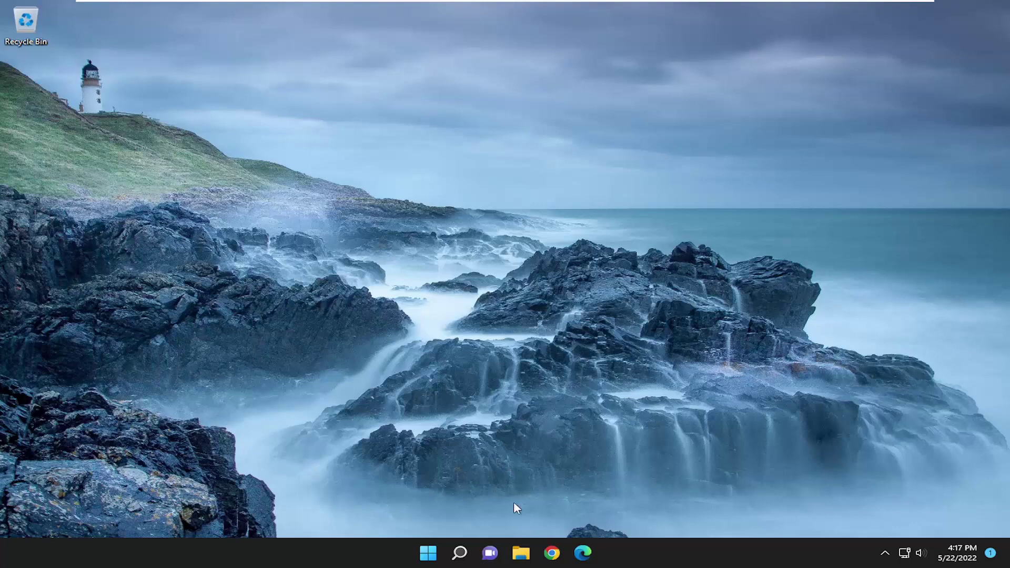
# Step: Open Control Panel from search, keep Large icons view, and go to Programs and Features
pyautogui.click(460, 553)
pyautogui.write('control panel')
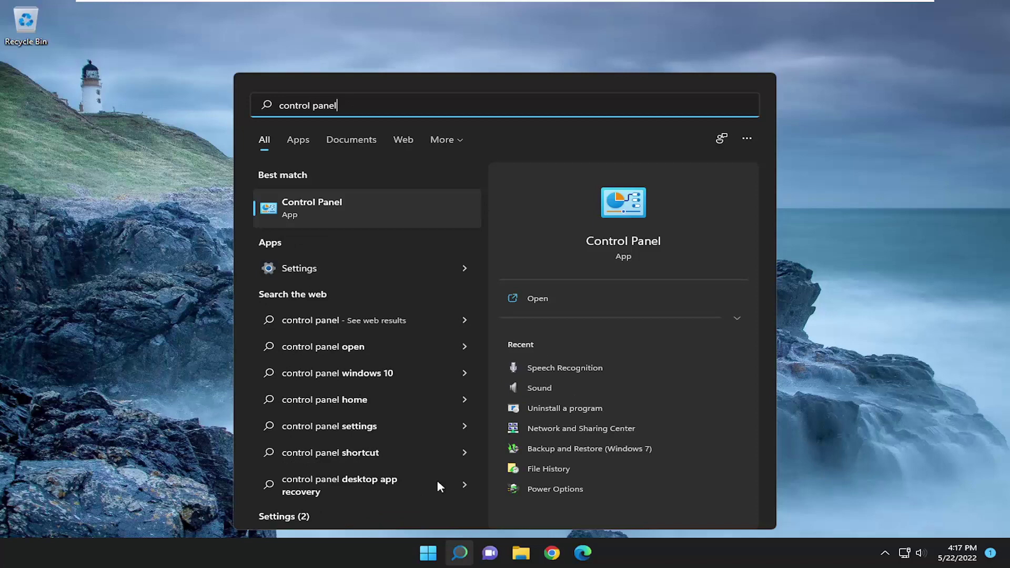
pyautogui.click(319, 205)
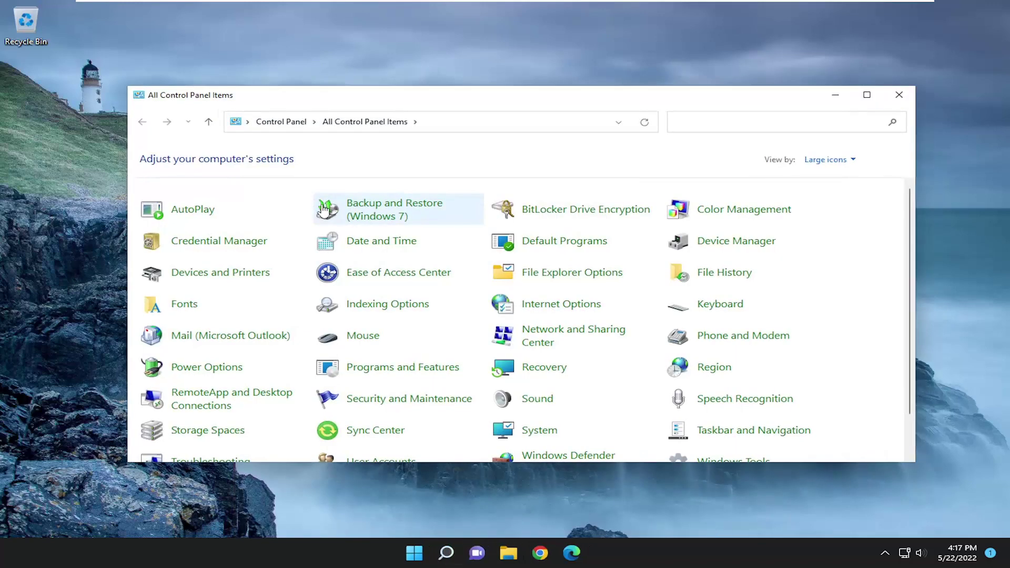
pyautogui.click(826, 159)
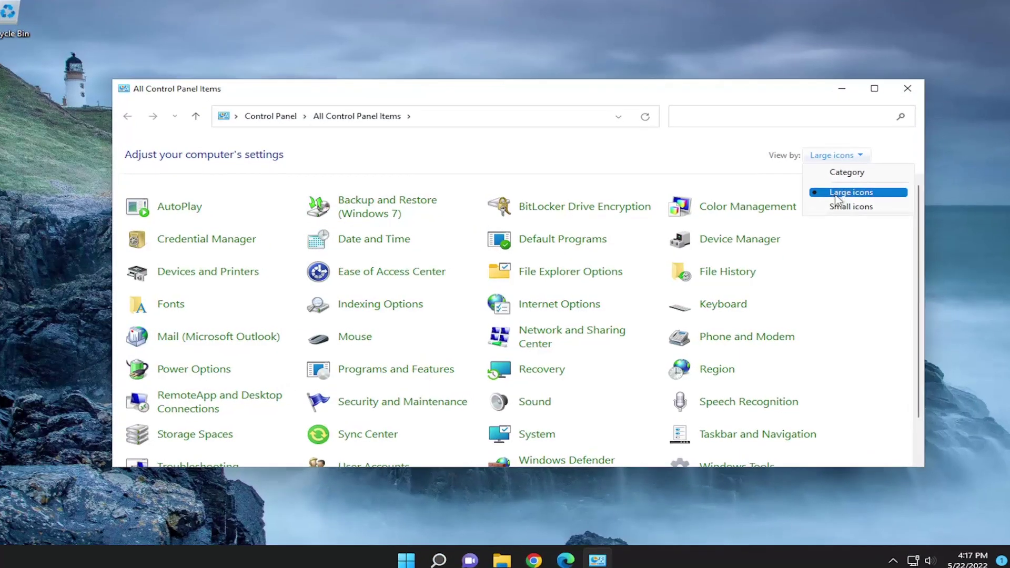
pyautogui.click(841, 195)
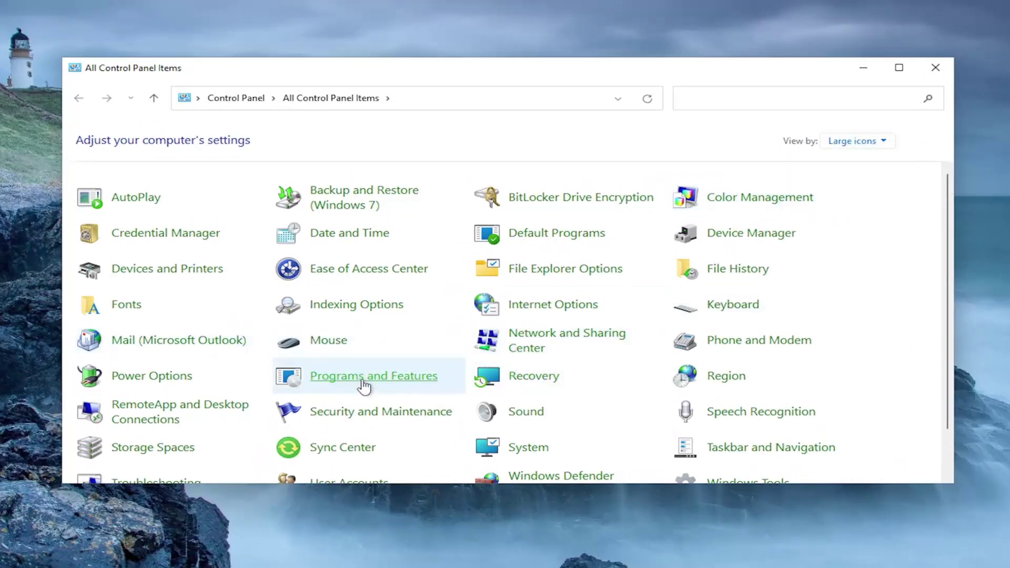
pyautogui.click(378, 385)
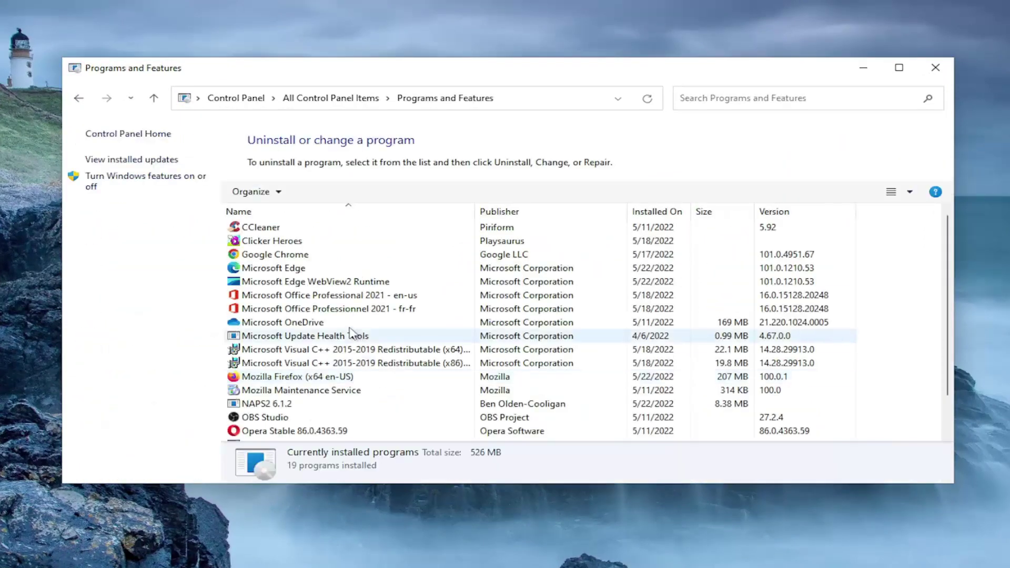
# Step: Repair the Microsoft Visual C++ 2015-2019 Redistributable (x64) and close its setup
pyautogui.click(304, 349)
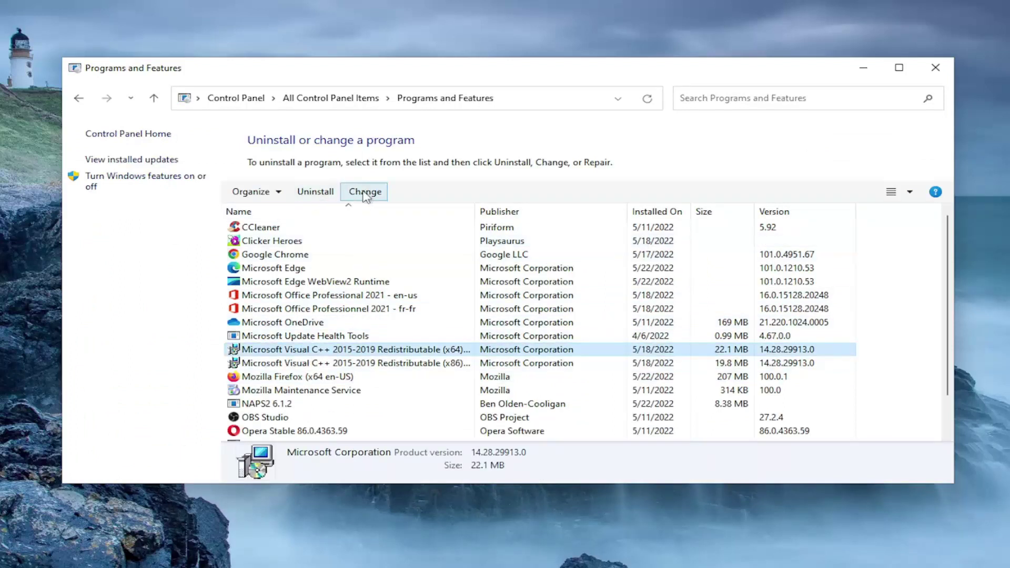
pyautogui.click(365, 194)
pyautogui.click(512, 355)
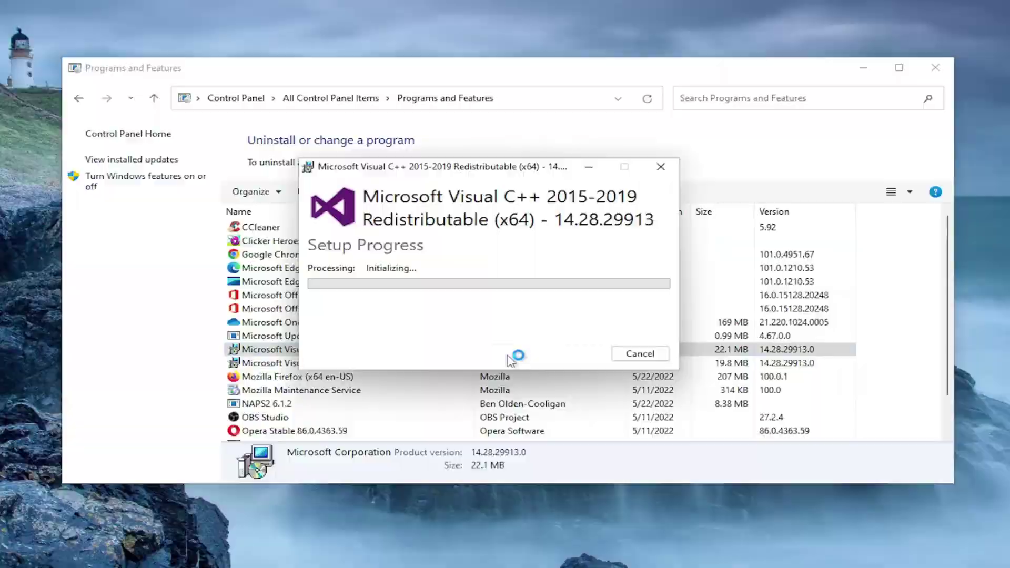
pyautogui.click(421, 387)
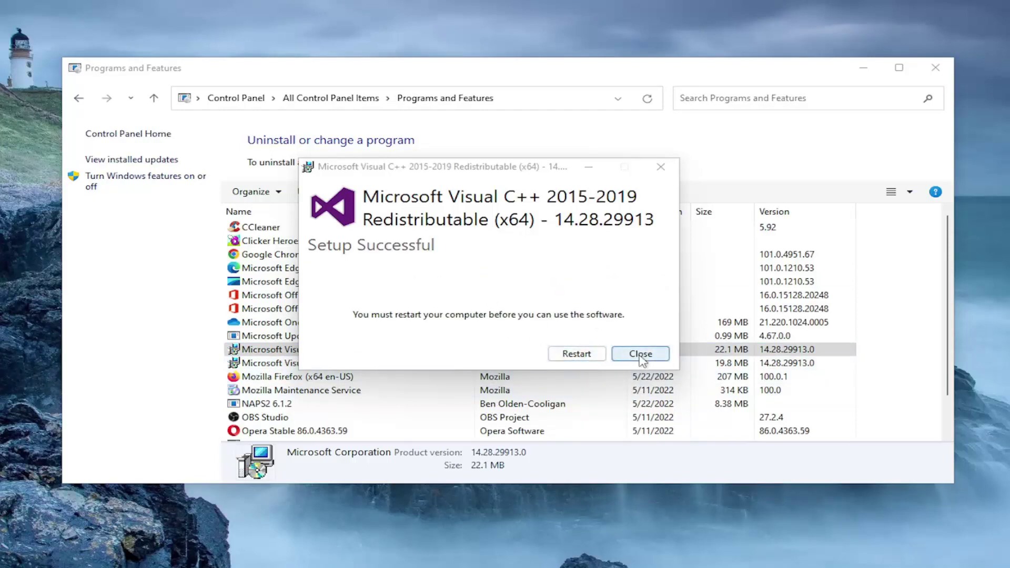
pyautogui.click(640, 355)
# Step: Repair the Visual C++ 2015-2019 Redistributable (x86), then close Programs and Features
pyautogui.click(311, 364)
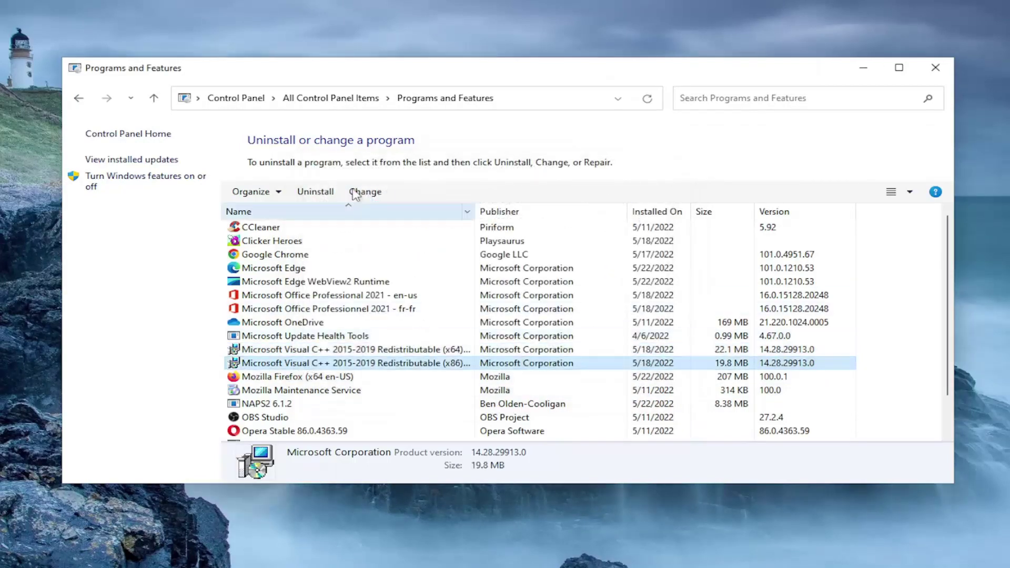
pyautogui.click(363, 193)
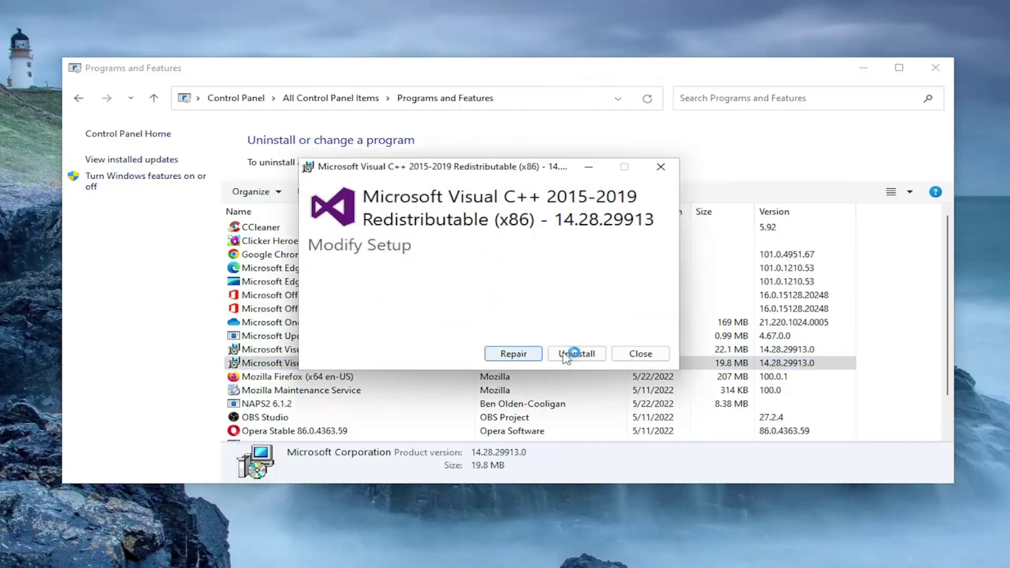
pyautogui.click(565, 356)
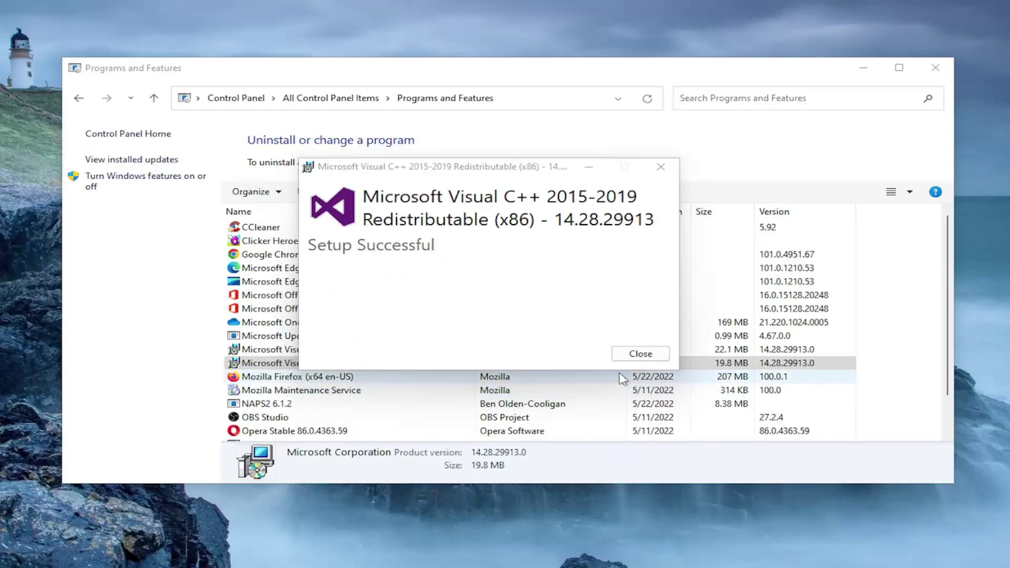
pyautogui.click(640, 354)
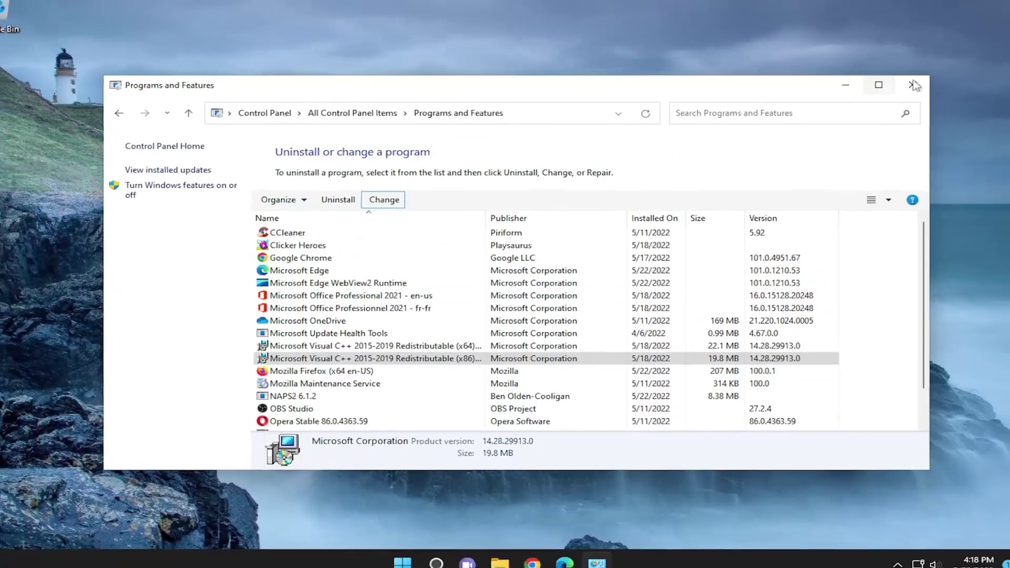
pyautogui.click(935, 67)
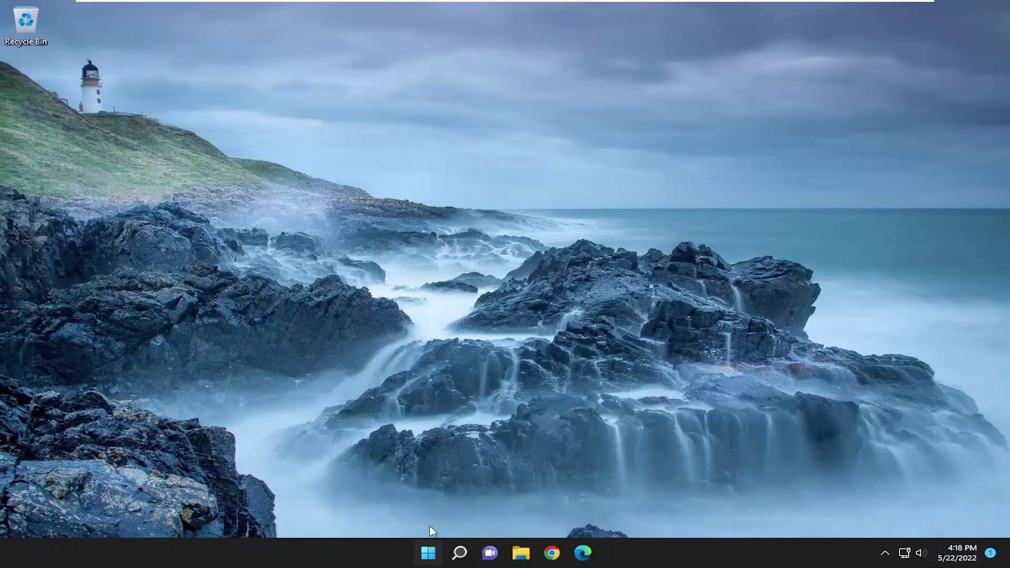
# Step: Restart Windows from the Start button's Shut down or sign out menu
pyautogui.rightClick(428, 555)
pyautogui.moveTo(457, 505)
pyautogui.click(523, 512)
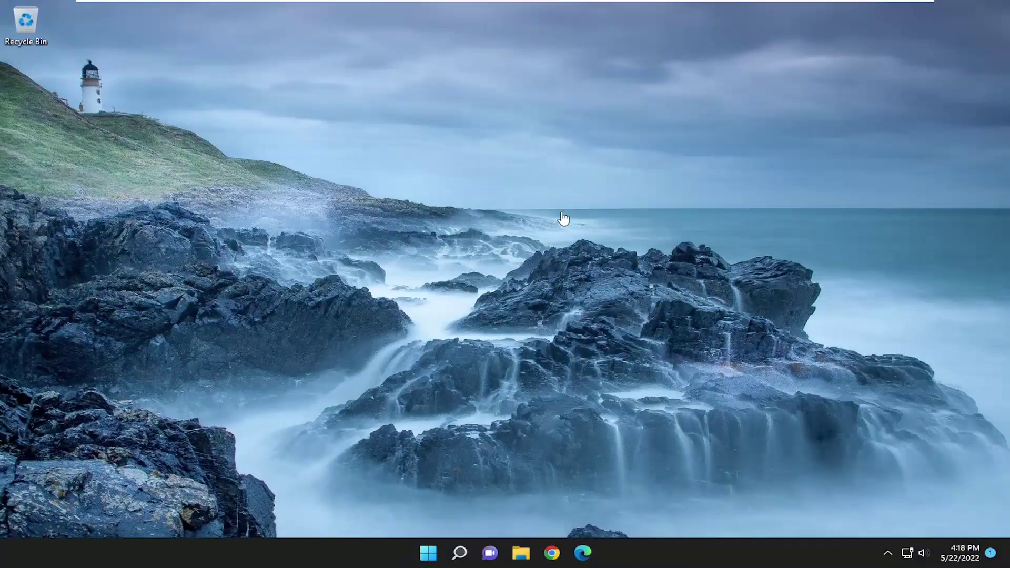
# Step: Search for 'cmd' and run Command Prompt as administrator
pyautogui.click(461, 552)
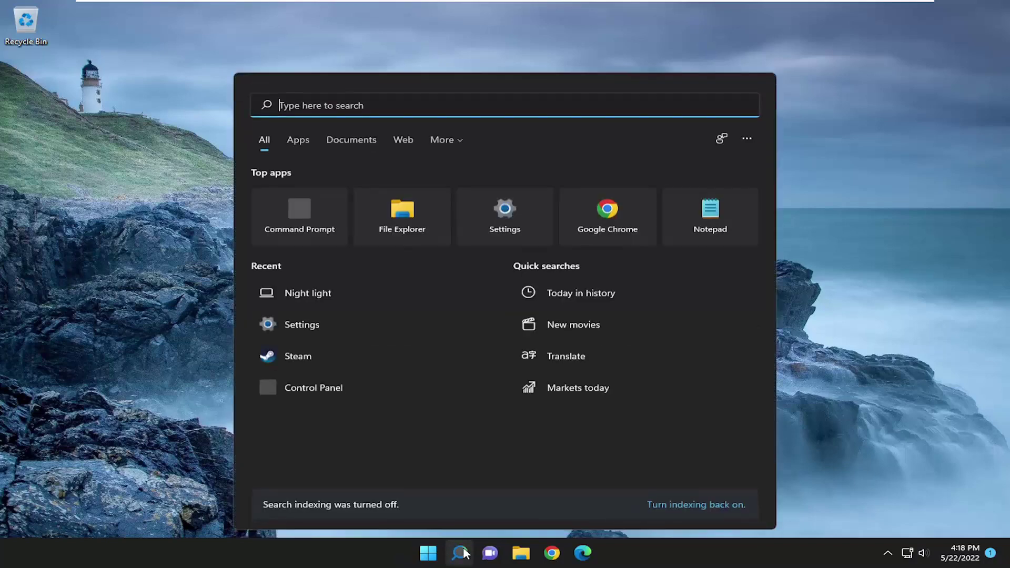
pyautogui.write('cmd')
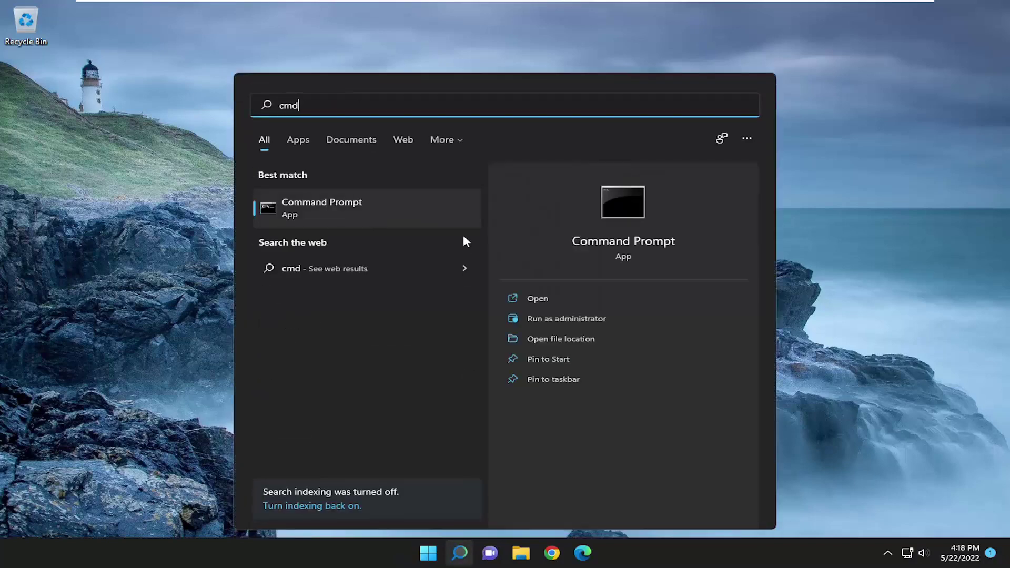
pyautogui.rightClick(321, 206)
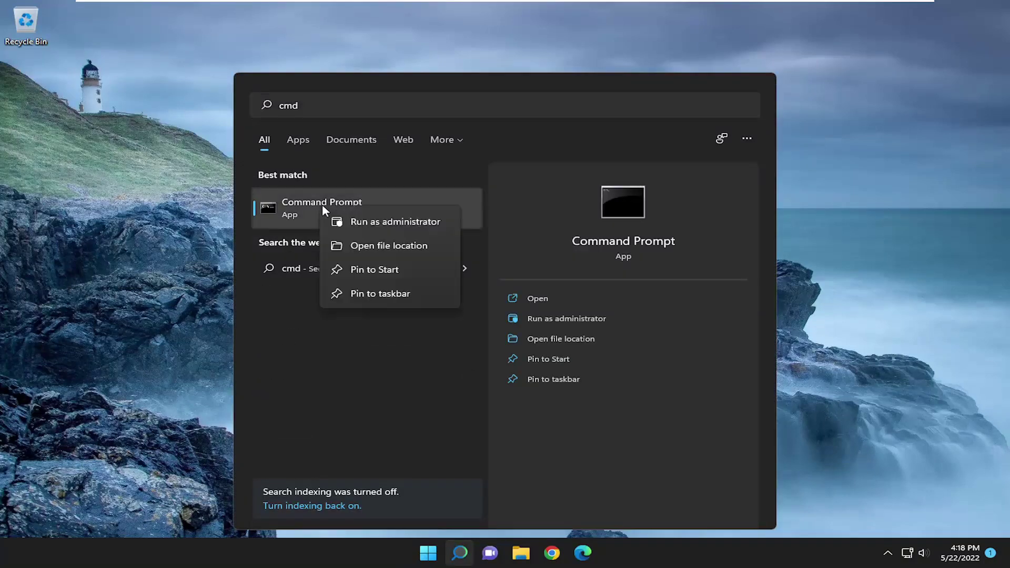
pyautogui.click(384, 222)
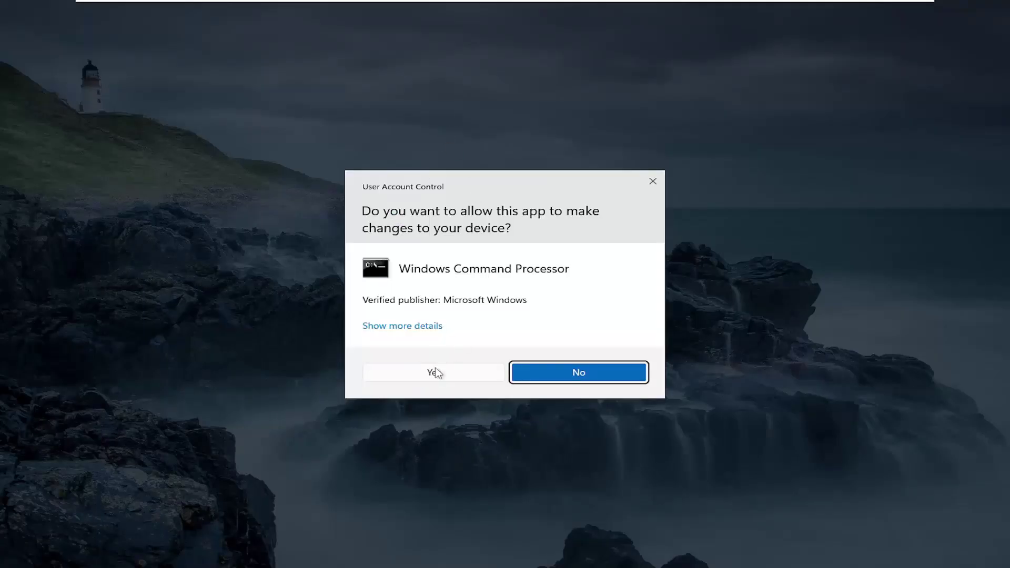
# Step: Approve the admin prompt, then run 'ipconfig /flushdns' and 'netsh winsock reset'
pyautogui.click(434, 373)
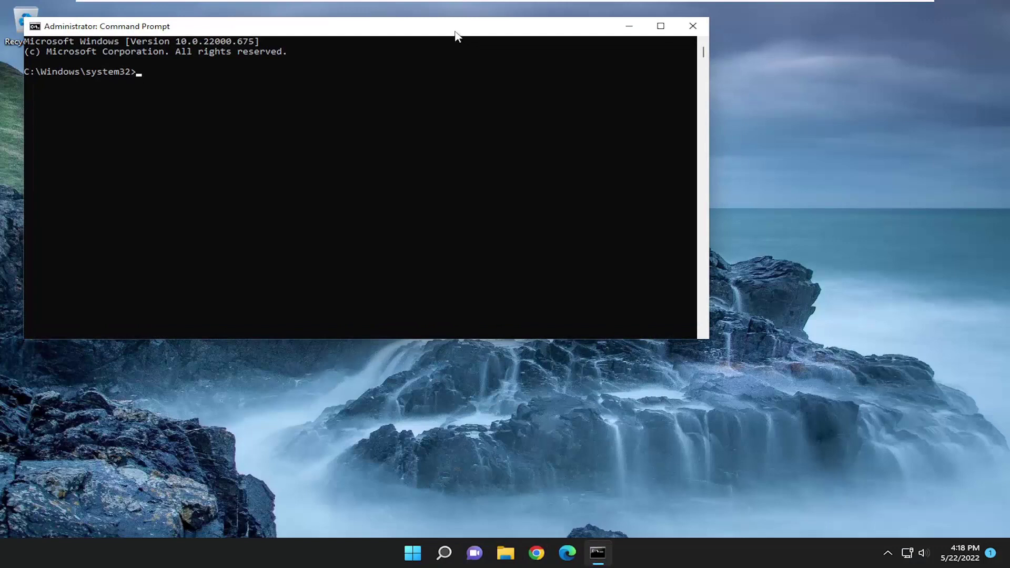
pyautogui.moveTo(458, 34); pyautogui.dragTo(603, 104)
pyautogui.write('ipconfig')
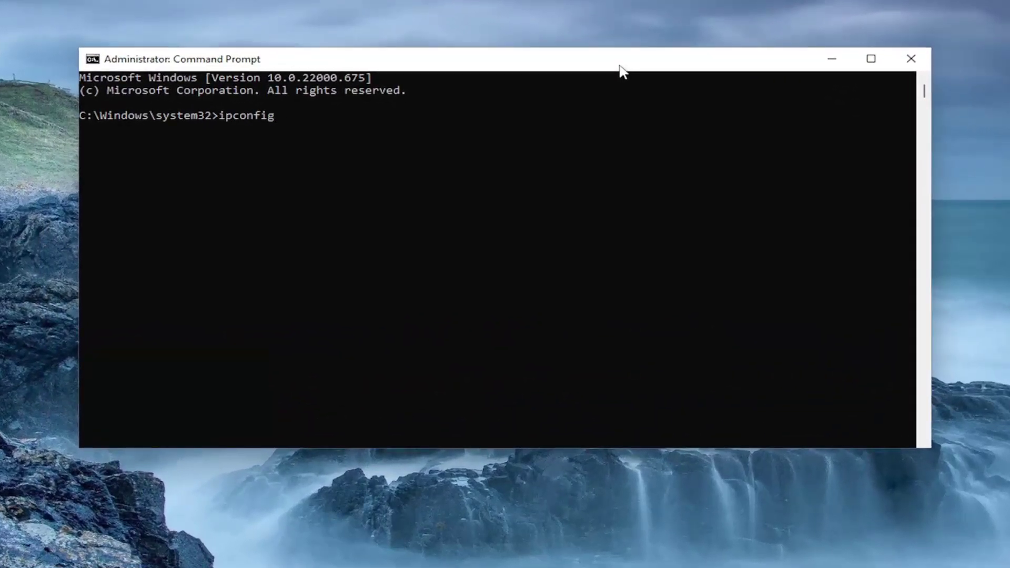
pyautogui.write(' /flushdns')
pyautogui.press('Return')
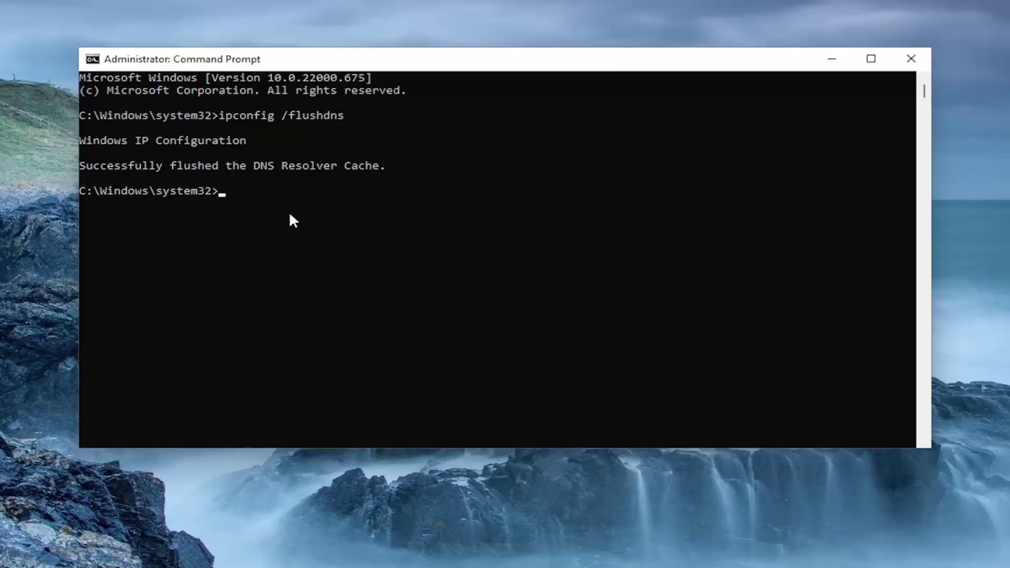
pyautogui.write('netsh winsock reset')
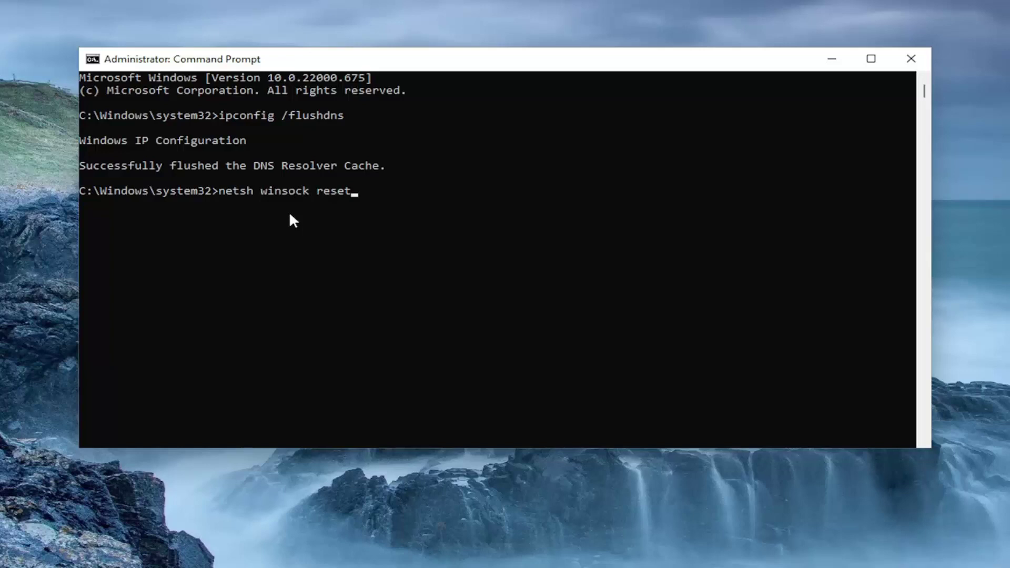
pyautogui.press('Return')
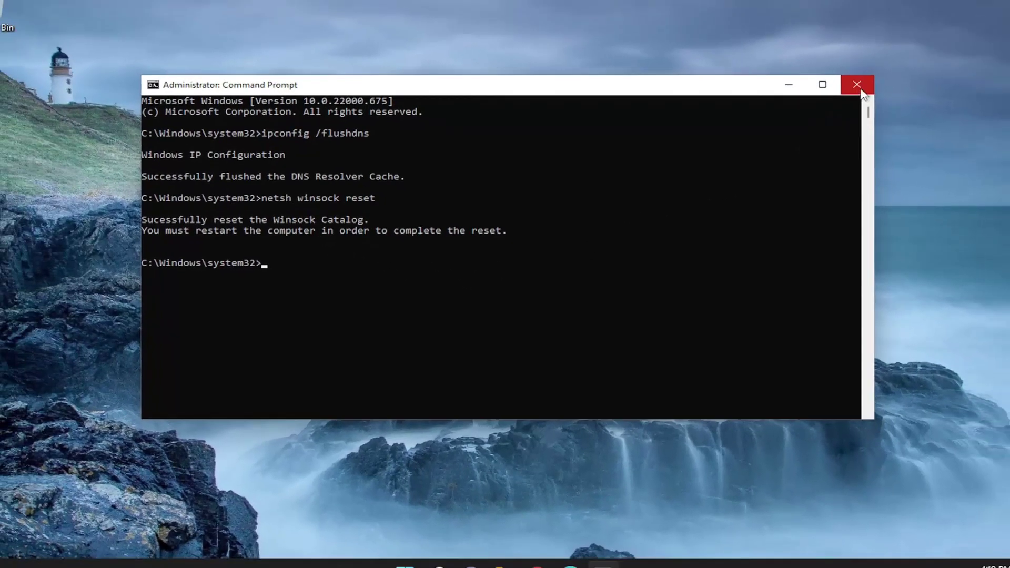
# Step: Close Command Prompt and bring up the Start quick links menu to restart
pyautogui.click(911, 59)
pyautogui.rightClick(427, 552)
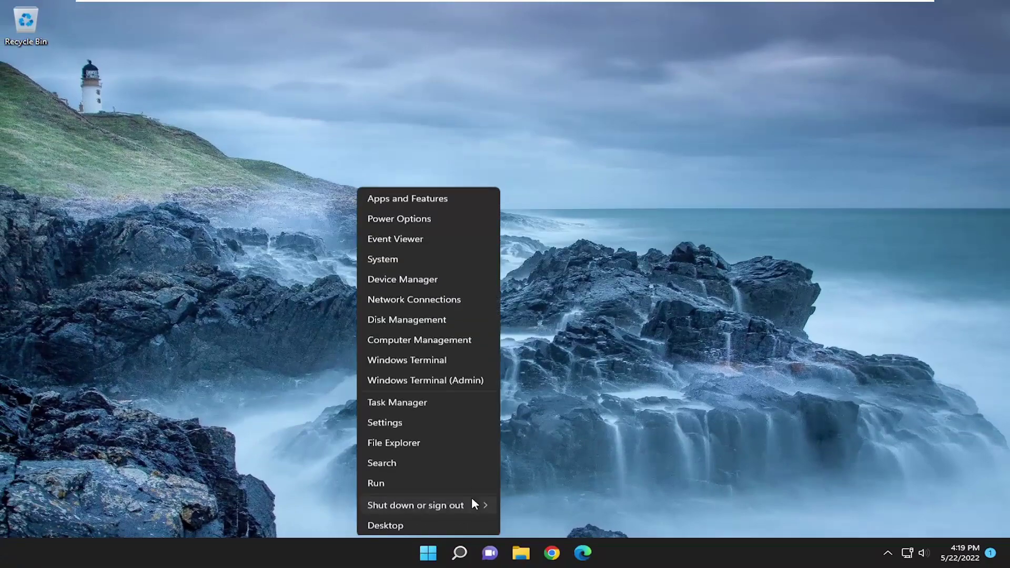